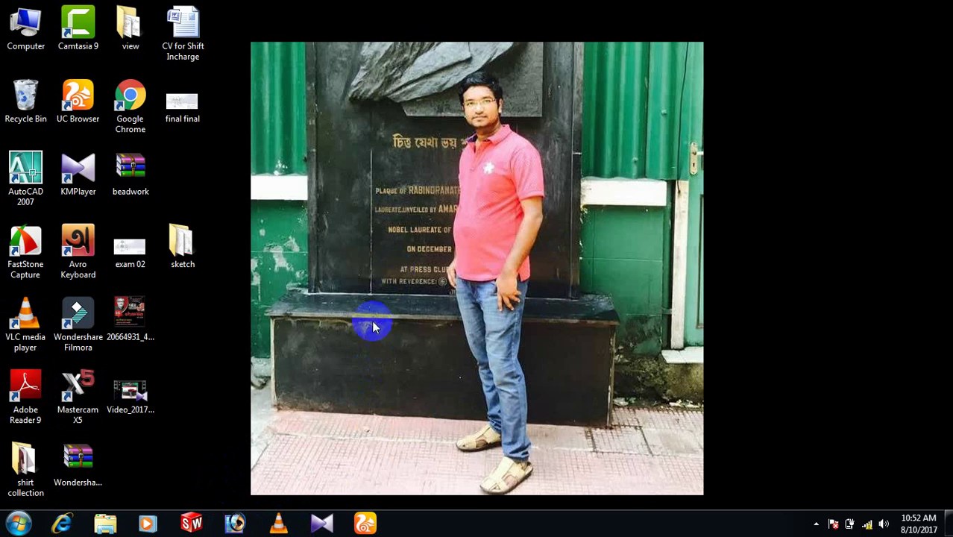
Step: Launch SolidWorks 2014 from the taskbar and wait for its start screen
{"action": "left_click", "coordinate": [190, 522]}
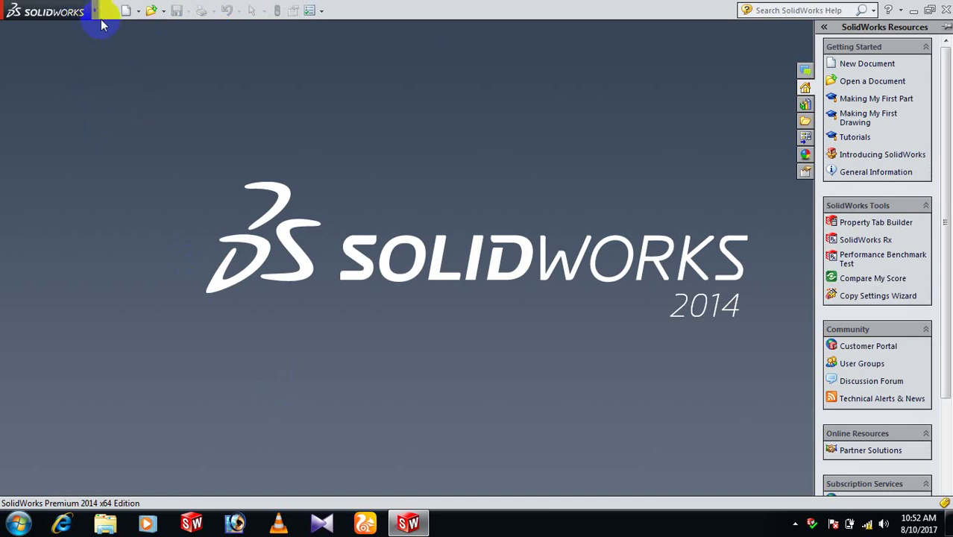
Step: Create a new Part document and start a sketch on the Front Plane
{"action": "left_click", "coordinate": [110, 11]}
{"action": "left_click", "coordinate": [112, 30]}
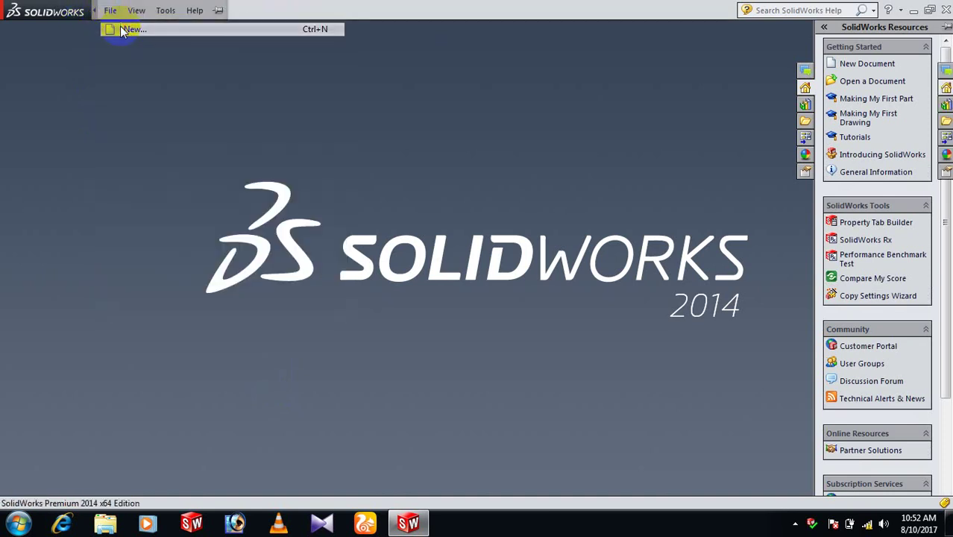
{"action": "left_click", "coordinate": [187, 138]}
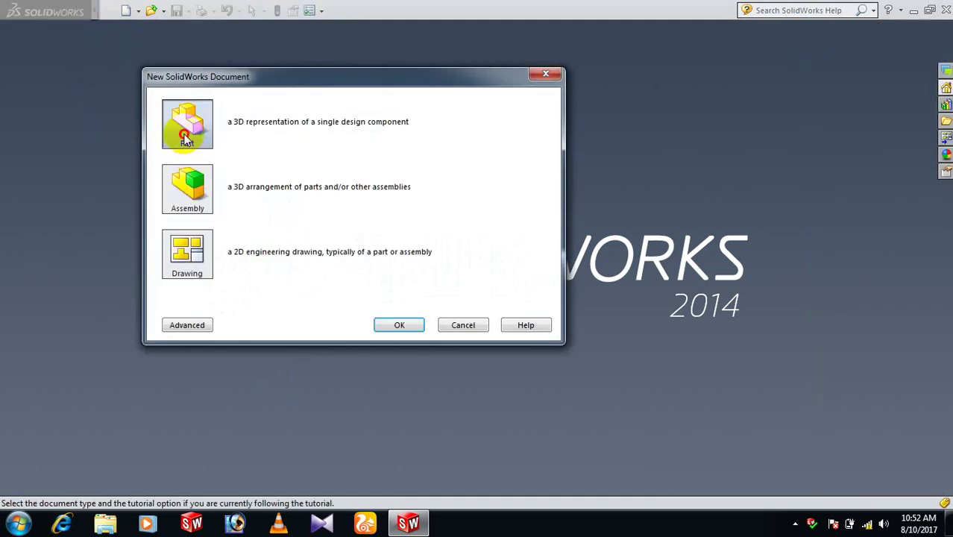
{"action": "left_click", "coordinate": [402, 324]}
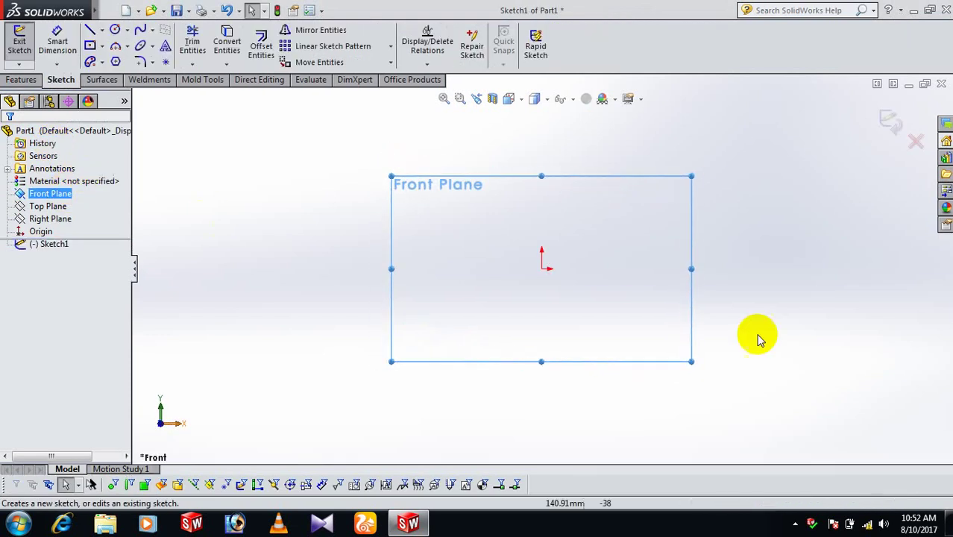
{"action": "scroll", "coordinate": [613, 221], "scroll_direction": "up", "scroll_amount": 2}
{"action": "scroll", "coordinate": [684, 273], "scroll_direction": "down", "scroll_amount": 2}
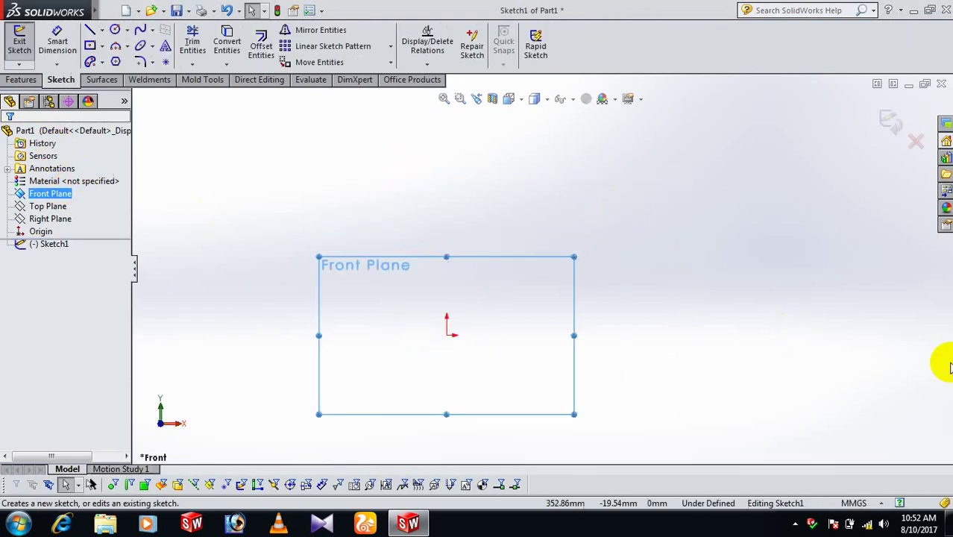
Step: Draw a horizontal line to the right starting from the origin
{"action": "key", "text": "l"}
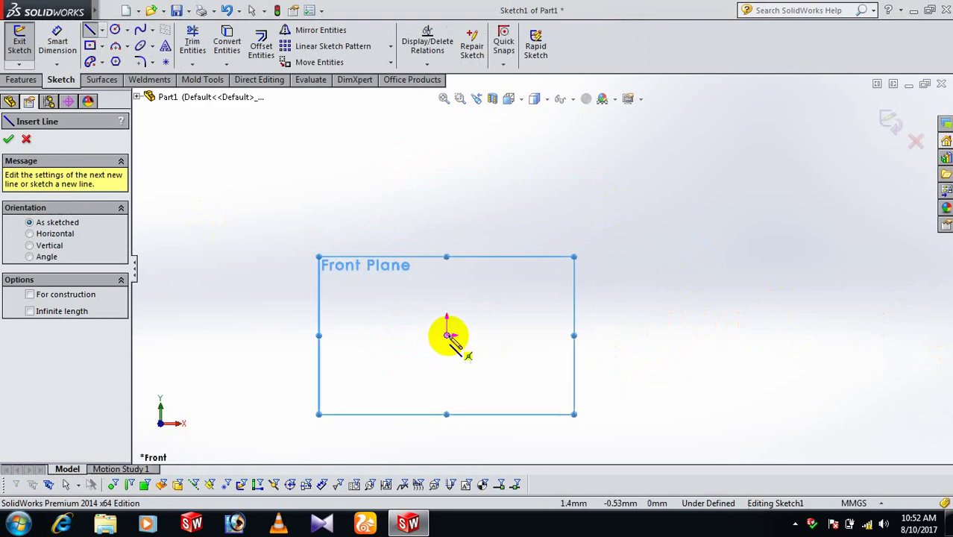
{"action": "left_click", "coordinate": [448, 335]}
{"action": "left_click_drag", "start_coordinate": [447, 335], "coordinate": [719, 335]}
{"action": "right_click", "coordinate": [720, 335]}
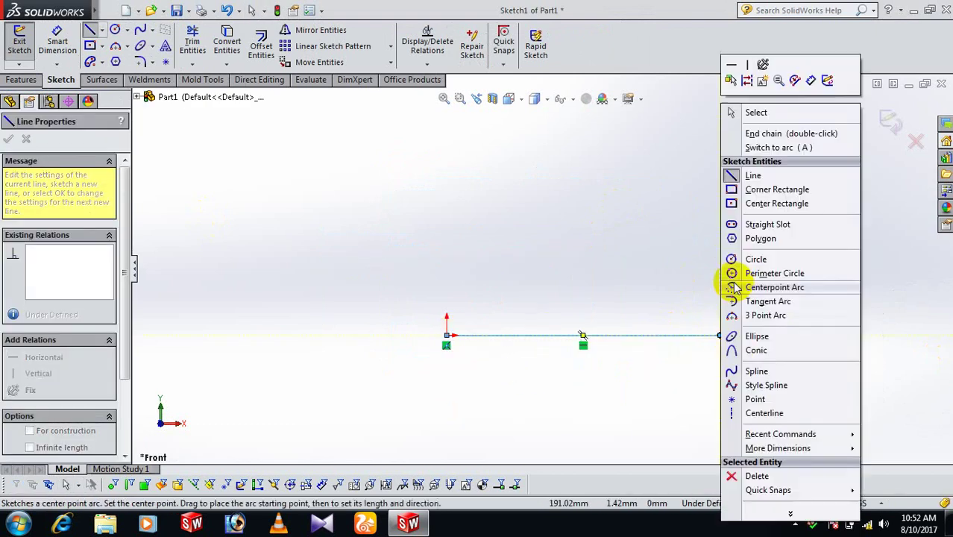
{"action": "left_click", "coordinate": [772, 132]}
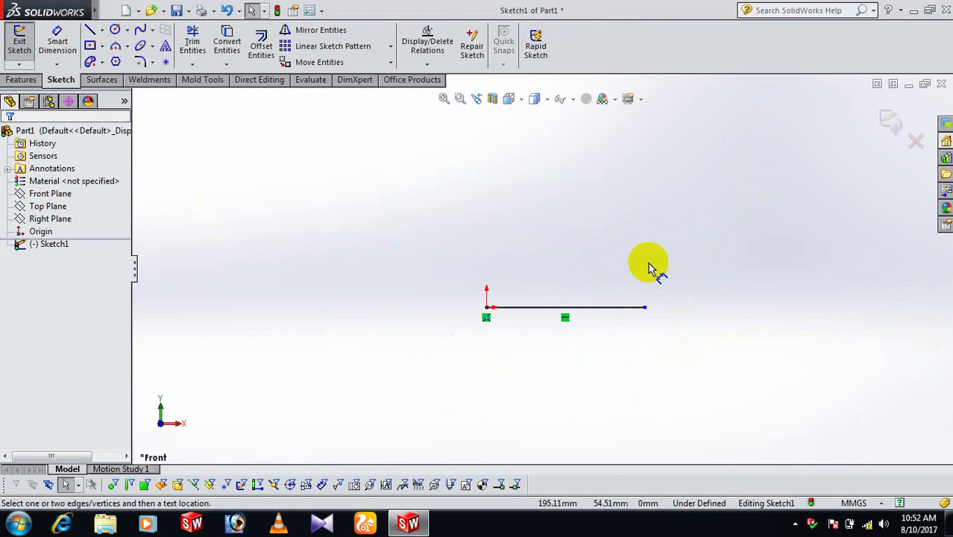
Step: Dimension the line's length to 200 mm with Smart Dimension
{"action": "key", "text": "d"}
{"action": "left_click", "coordinate": [597, 315]}
{"action": "left_click", "coordinate": [585, 388]}
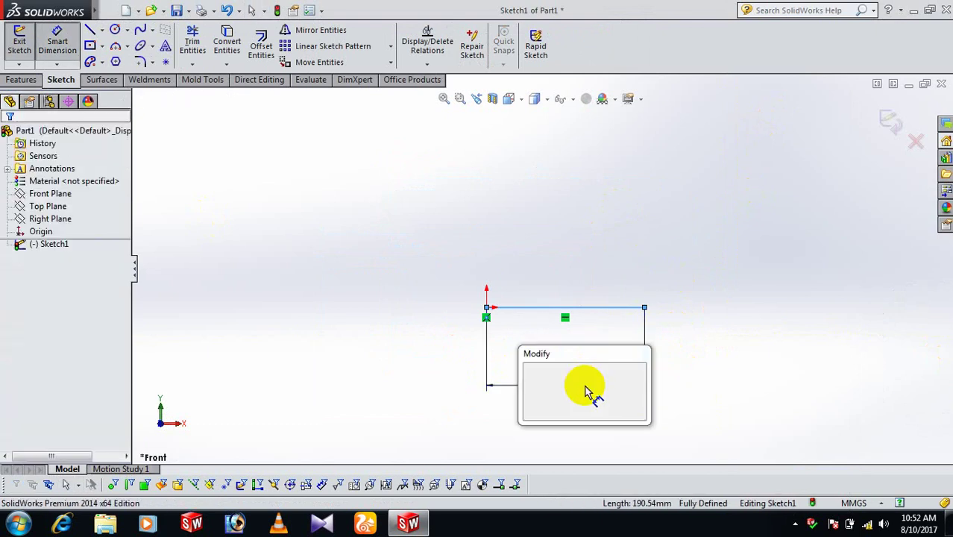
{"action": "type", "text": "2"}
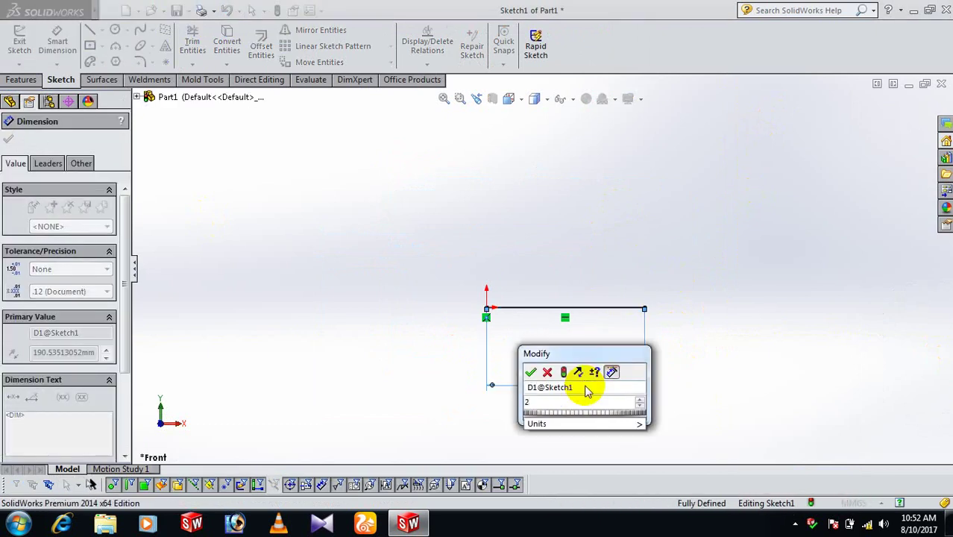
{"action": "type", "text": "00"}
{"action": "key", "text": "Return"}
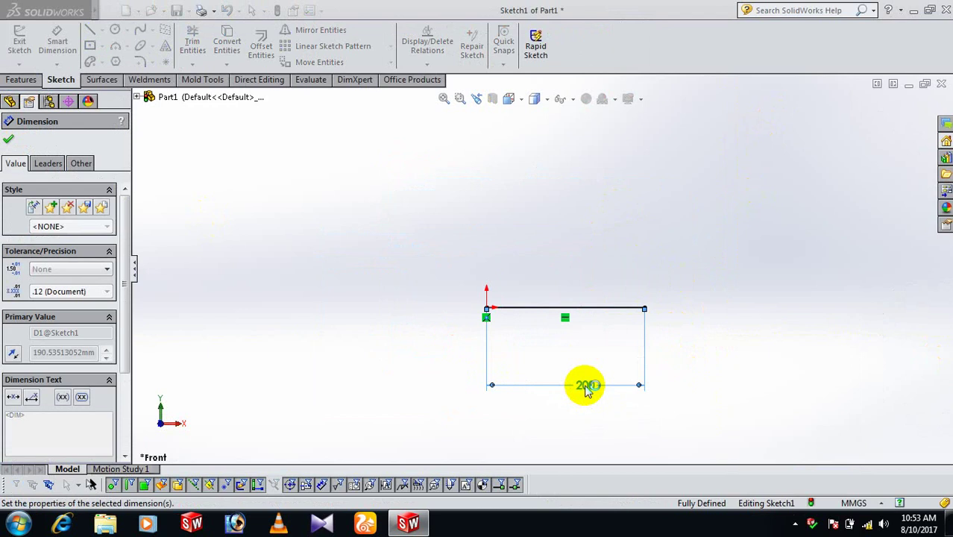
{"action": "left_click", "coordinate": [8, 138]}
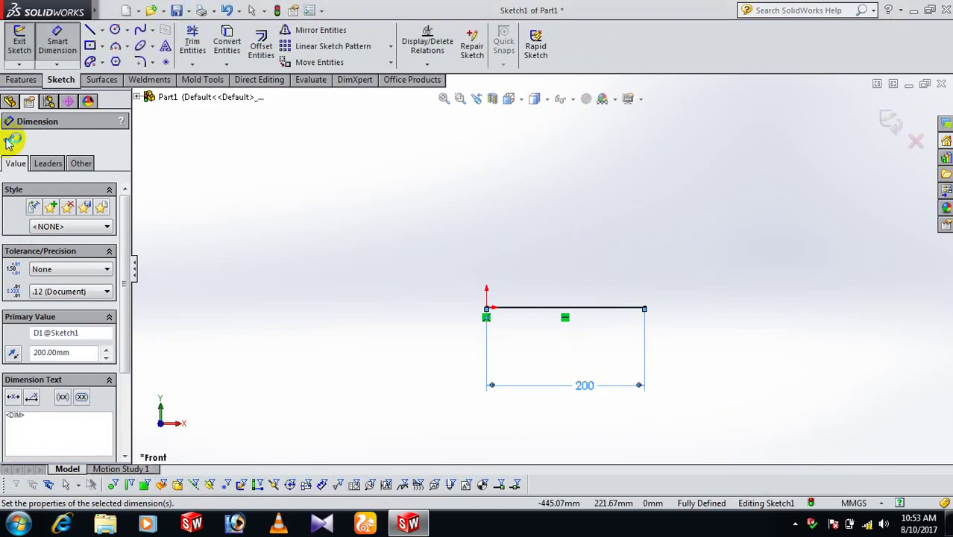
{"action": "scroll", "coordinate": [648, 377], "scroll_direction": "down", "scroll_amount": 2}
{"action": "scroll", "coordinate": [636, 367], "scroll_direction": "down", "scroll_amount": 2}
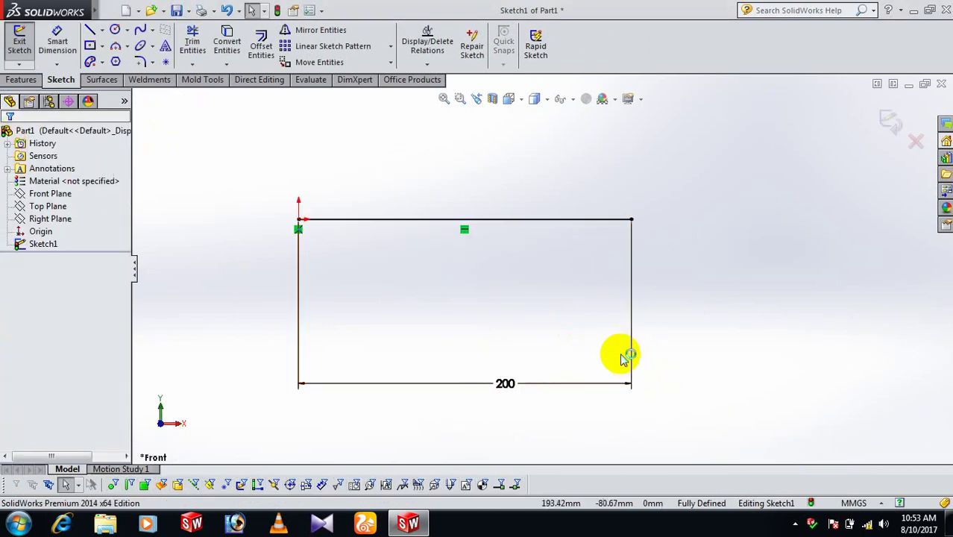
Step: Start Offset Entities on the horizontal 200 mm line
{"action": "right_click", "coordinate": [773, 361]}
{"action": "left_click", "coordinate": [702, 261]}
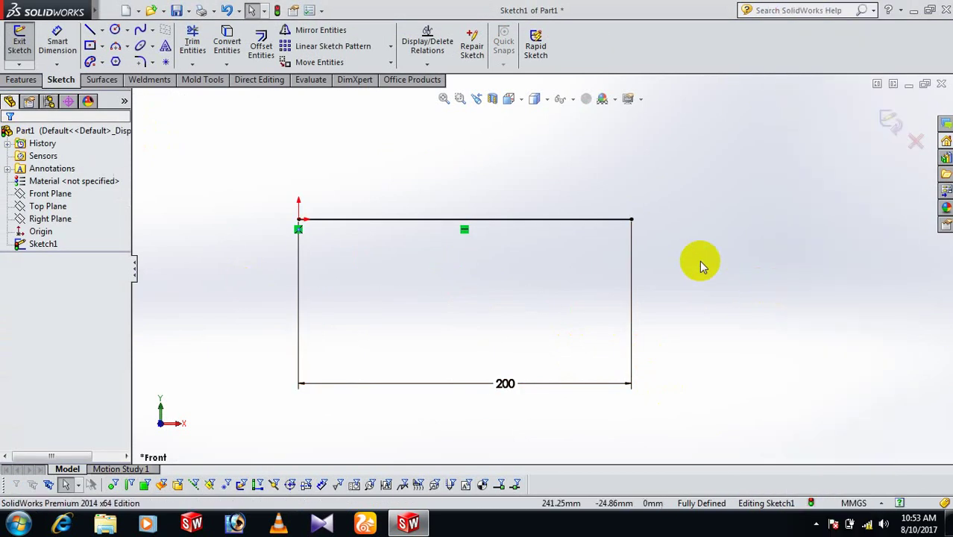
{"action": "left_click", "coordinate": [259, 48]}
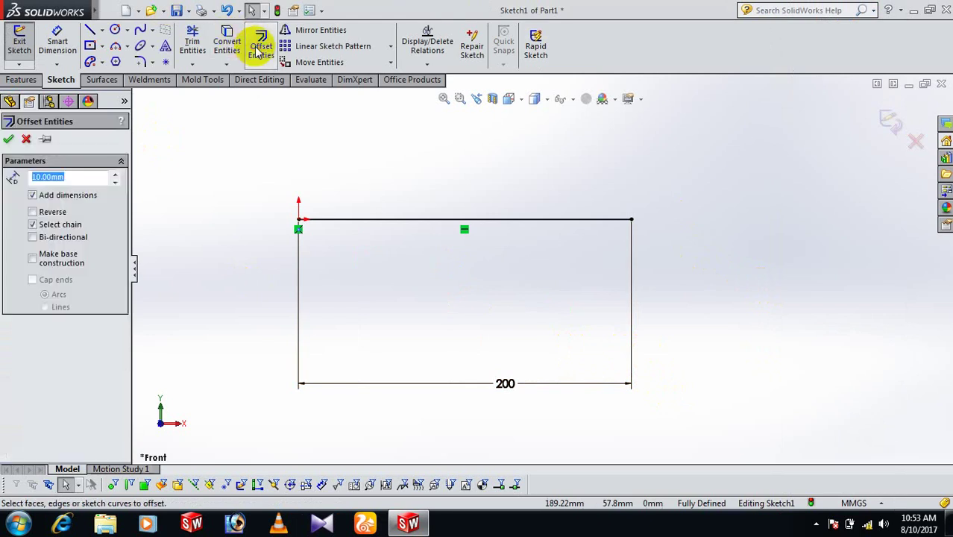
{"action": "left_click", "coordinate": [392, 220]}
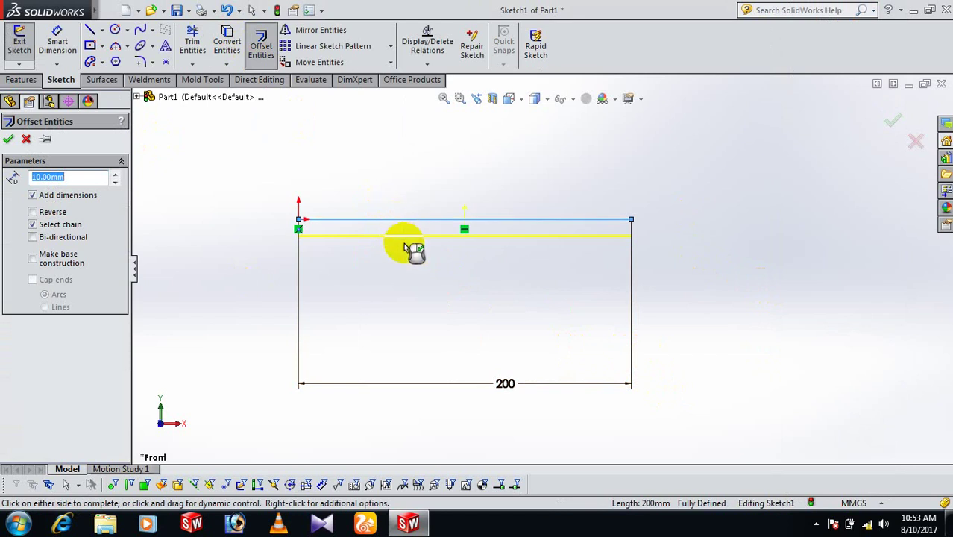
Step: Set a 15 mm offset with Add dimensions on, reversed to sit above the line
{"action": "left_click", "coordinate": [32, 195]}
{"action": "left_click", "coordinate": [33, 223]}
{"action": "left_click", "coordinate": [33, 196]}
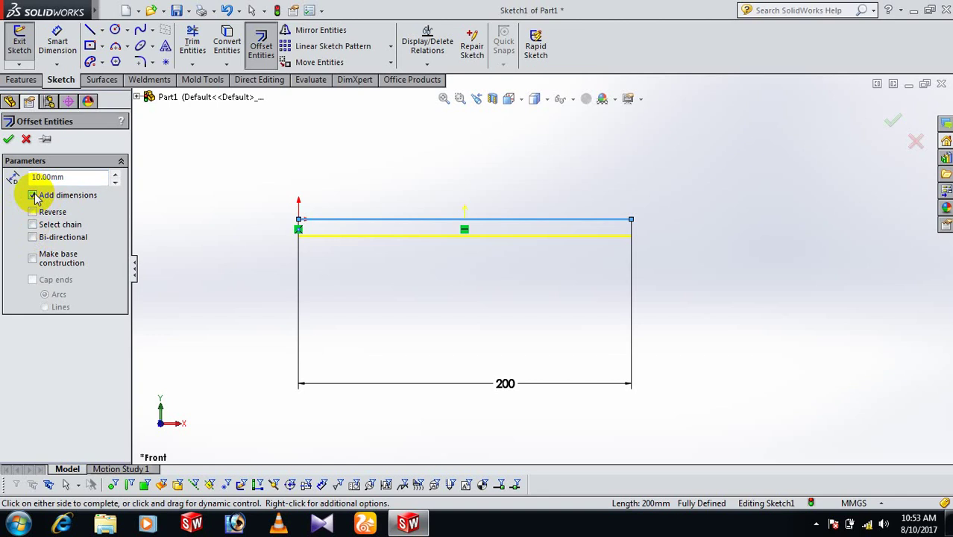
{"action": "left_click_drag", "start_coordinate": [58, 179], "coordinate": [27, 179]}
{"action": "type", "text": "1"}
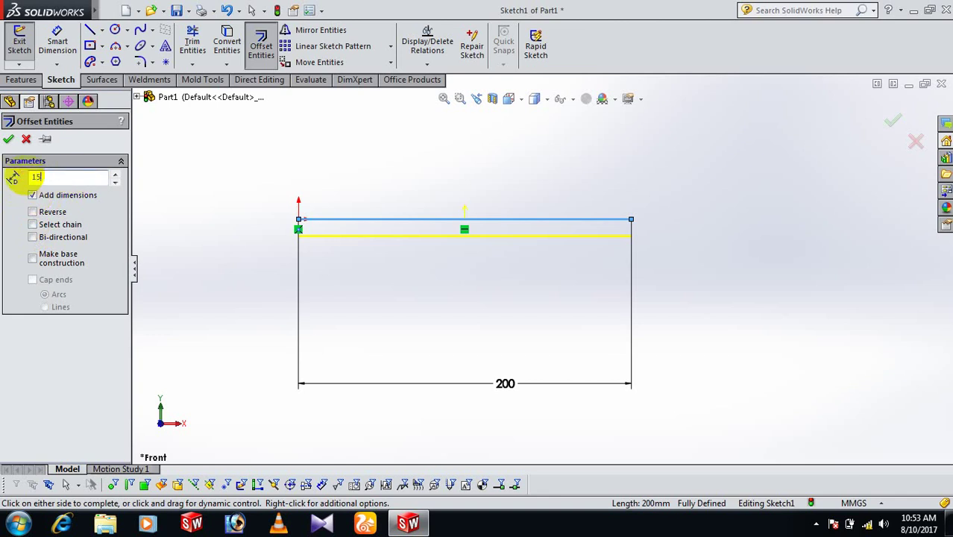
{"action": "type", "text": "5"}
{"action": "key", "text": "Return"}
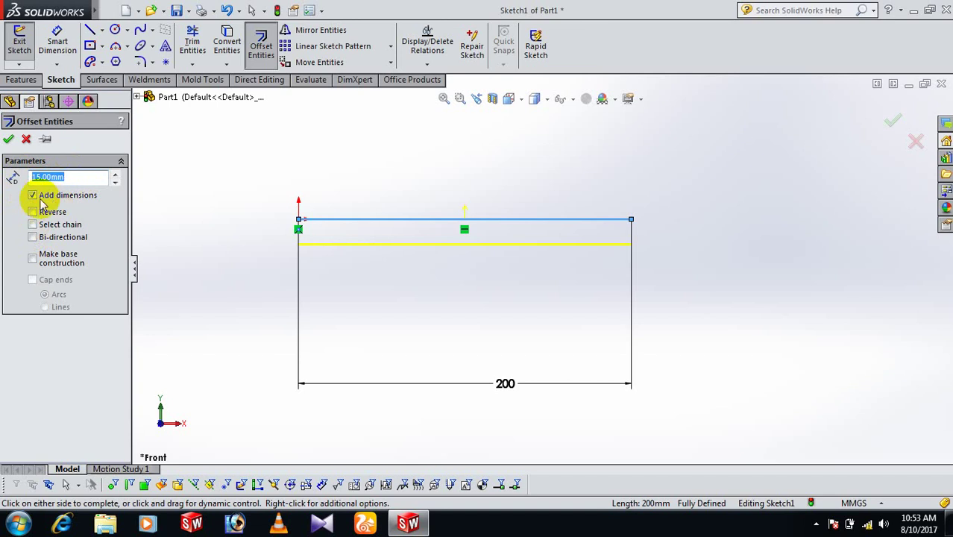
{"action": "left_click", "coordinate": [32, 195]}
{"action": "left_click", "coordinate": [33, 196]}
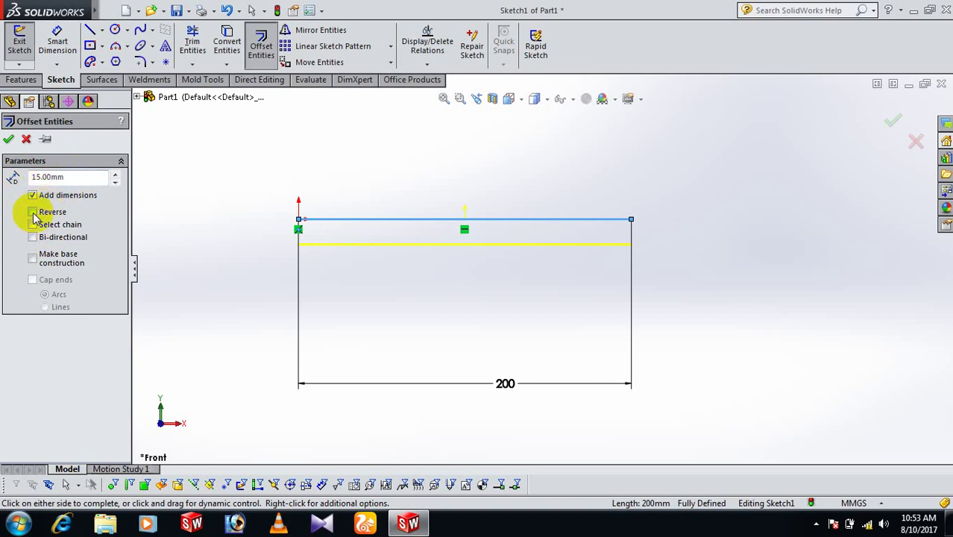
{"action": "left_click", "coordinate": [33, 214]}
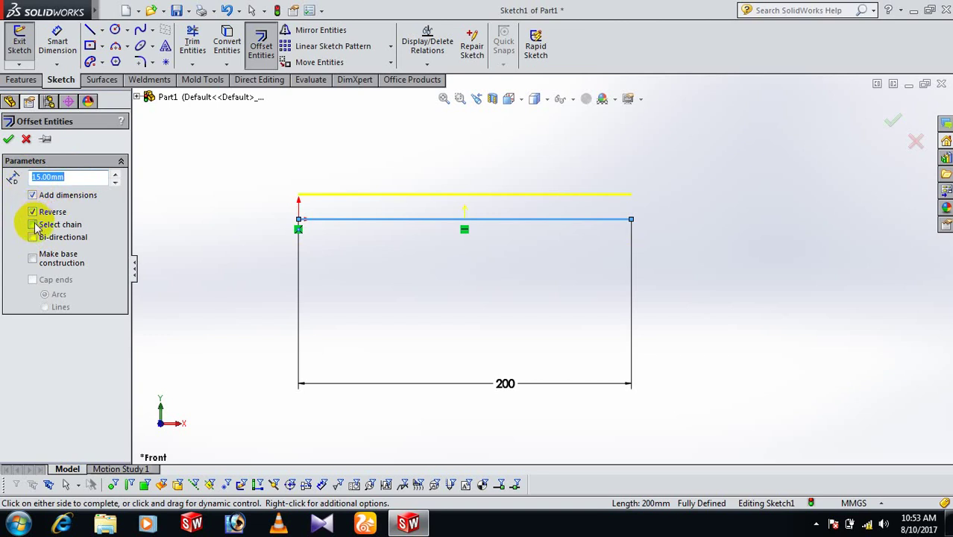
Step: Enable Select chain, Bi-directional, Make base construction and Cap ends, choosing Arcs caps
{"action": "left_click", "coordinate": [34, 226]}
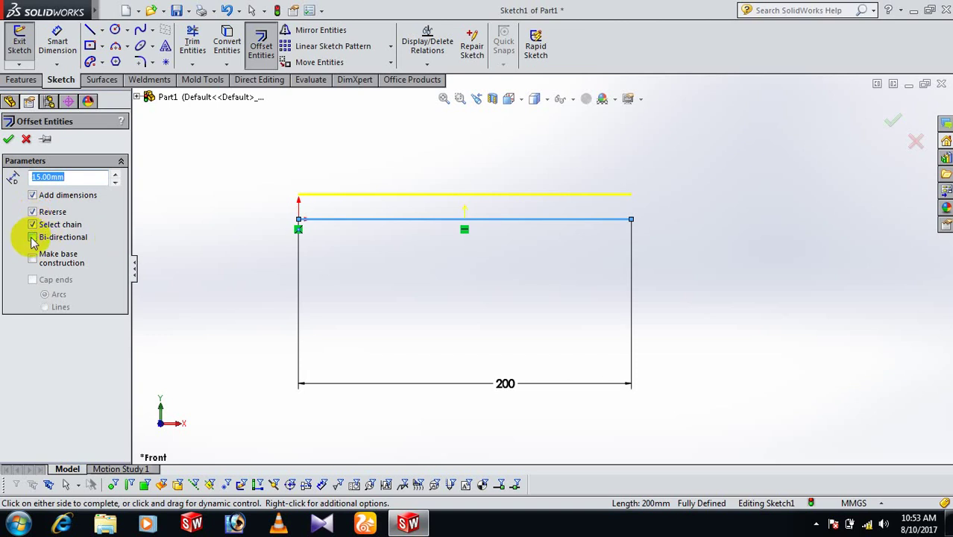
{"action": "left_click", "coordinate": [33, 237]}
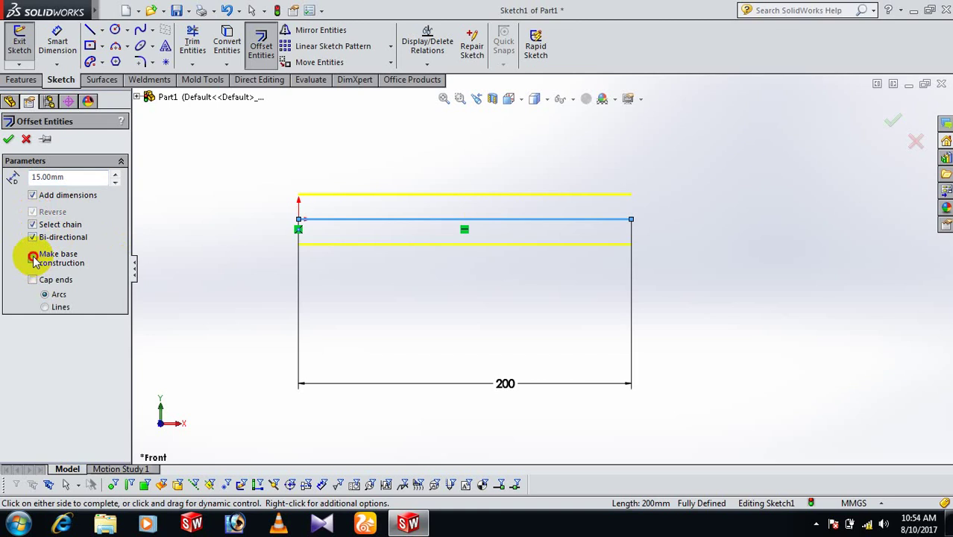
{"action": "left_click", "coordinate": [33, 259]}
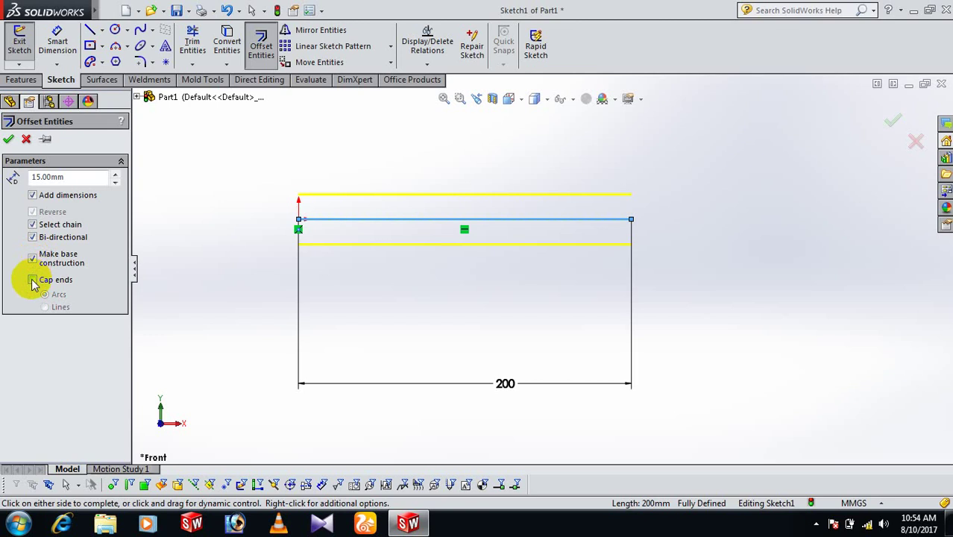
{"action": "left_click", "coordinate": [33, 280]}
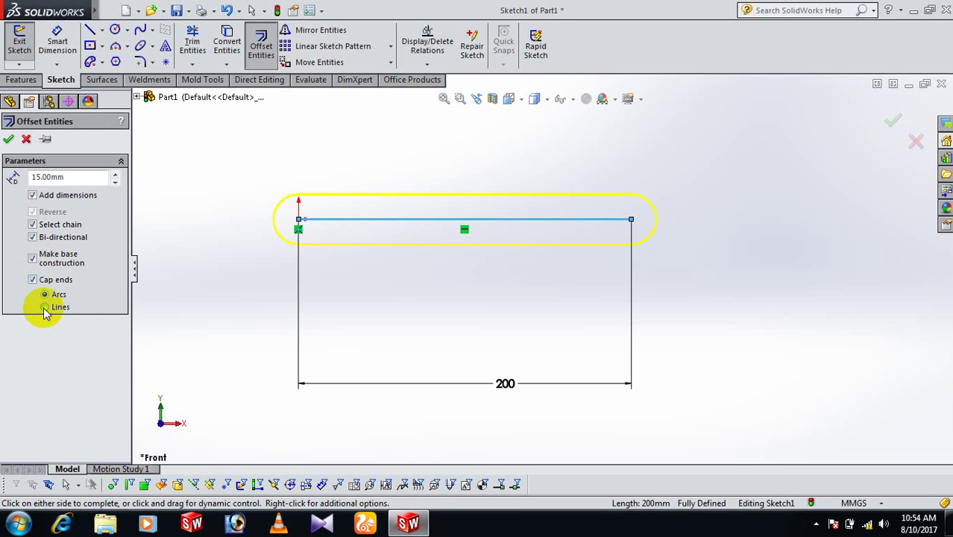
{"action": "left_click", "coordinate": [45, 307]}
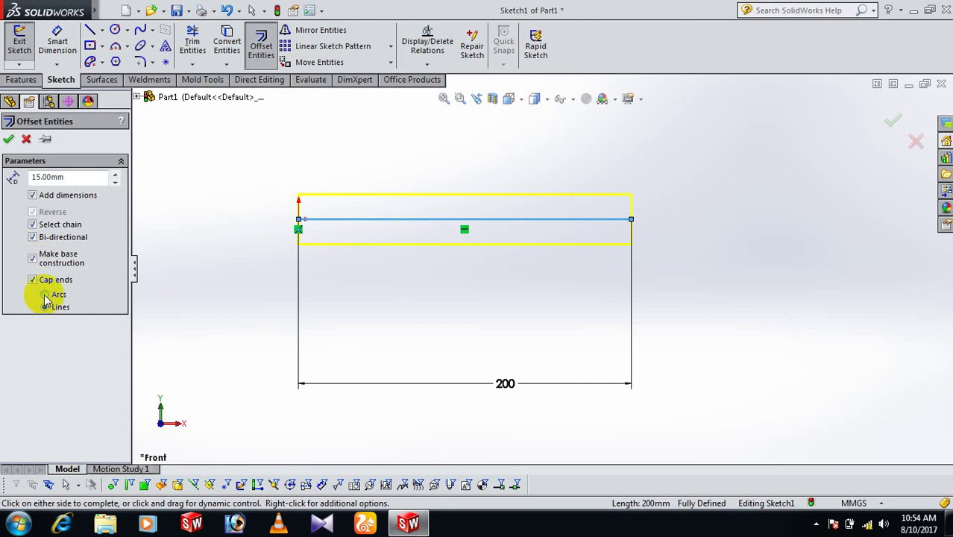
{"action": "left_click", "coordinate": [45, 295]}
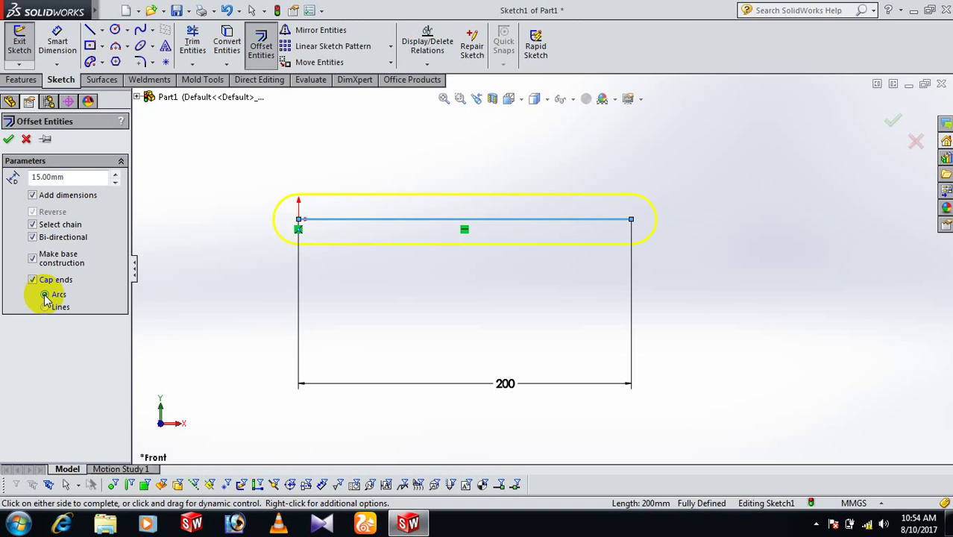
Step: Accept the offset to create the arc-capped 15 mm slot
{"action": "left_click", "coordinate": [8, 140]}
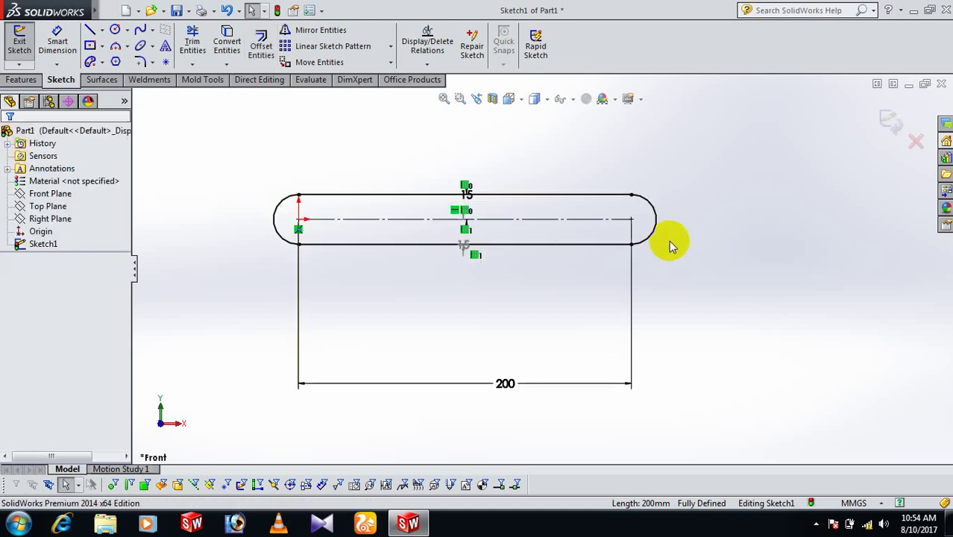
{"action": "scroll", "coordinate": [498, 217], "scroll_direction": "down", "scroll_amount": 3}
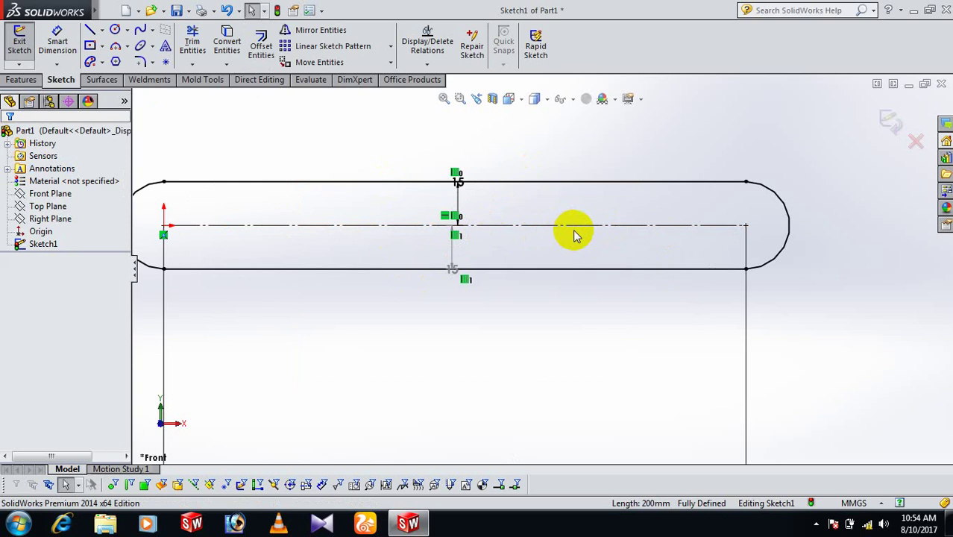
{"action": "scroll", "coordinate": [573, 234], "scroll_direction": "up", "scroll_amount": 2}
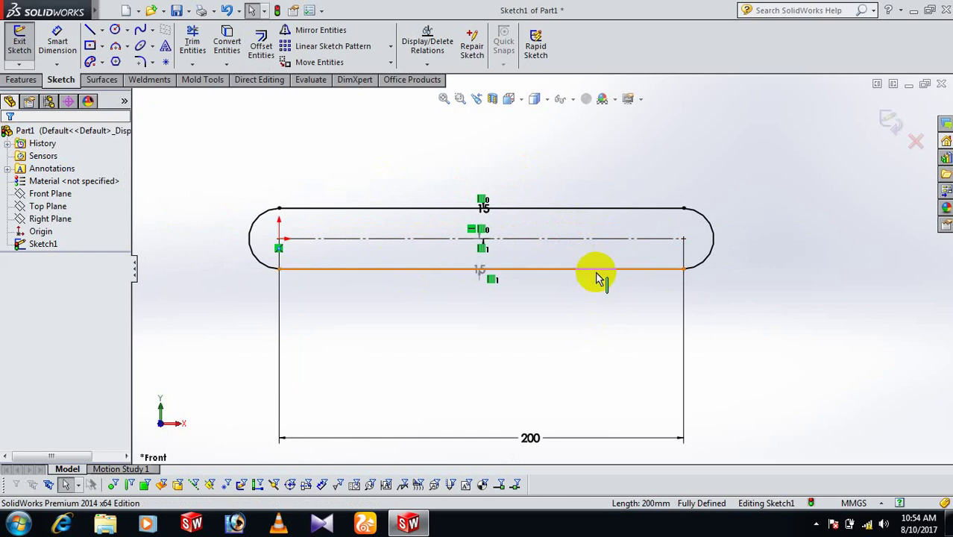
Step: Select the slot's entire outline with Select Chain from its bottom line
{"action": "left_click", "coordinate": [597, 275]}
{"action": "right_click", "coordinate": [598, 274]}
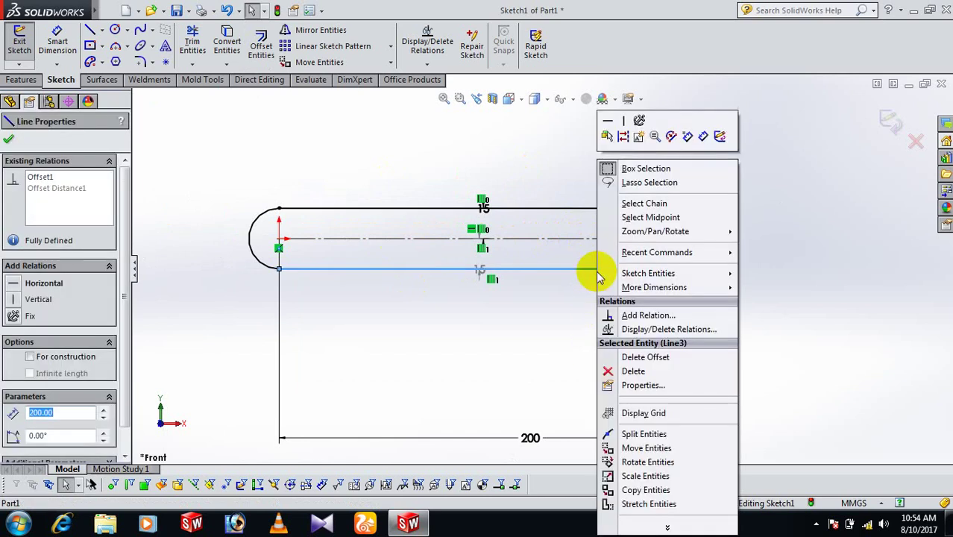
{"action": "left_click", "coordinate": [670, 203]}
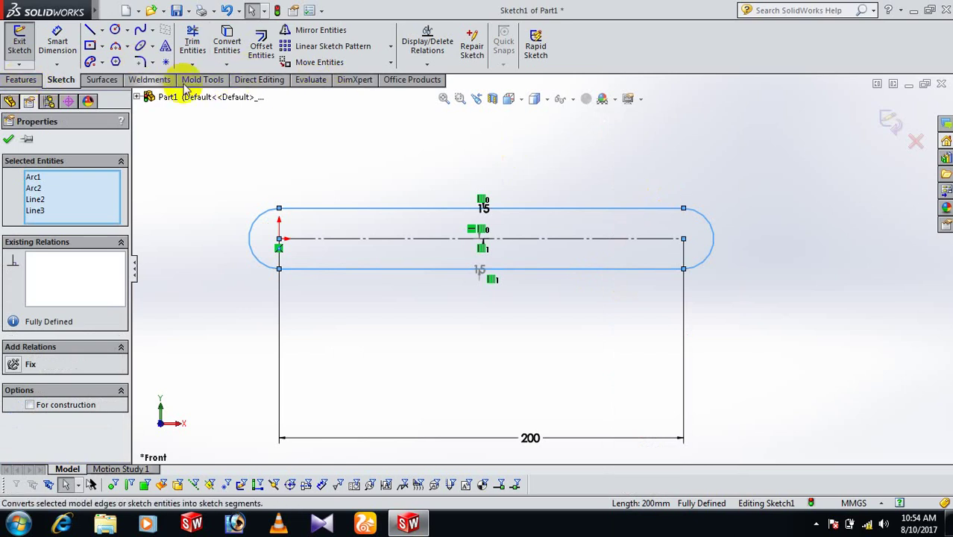
Step: Measure the slot outline's total length (494.25 mm) and close the Measure window
{"action": "left_click", "coordinate": [307, 80]}
{"action": "left_click", "coordinate": [57, 39]}
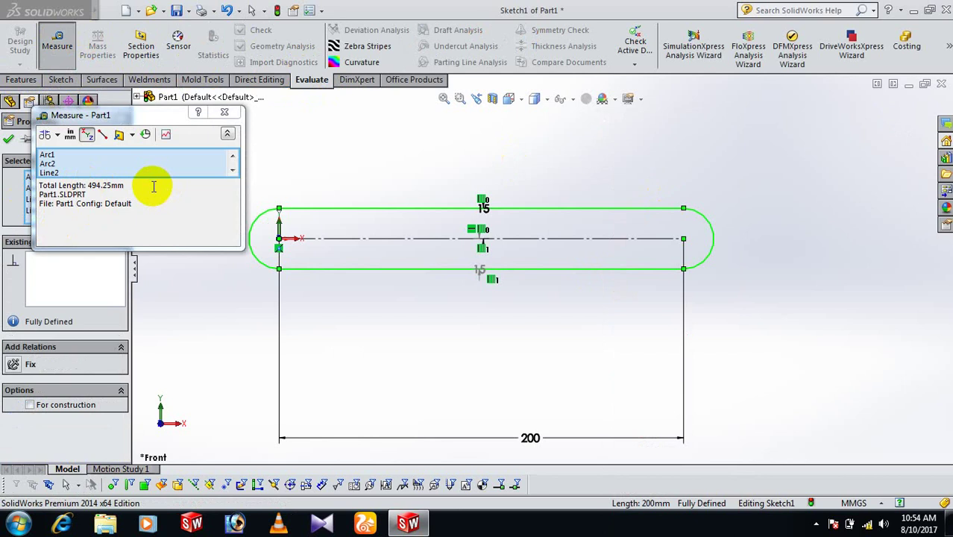
{"action": "left_click", "coordinate": [225, 112]}
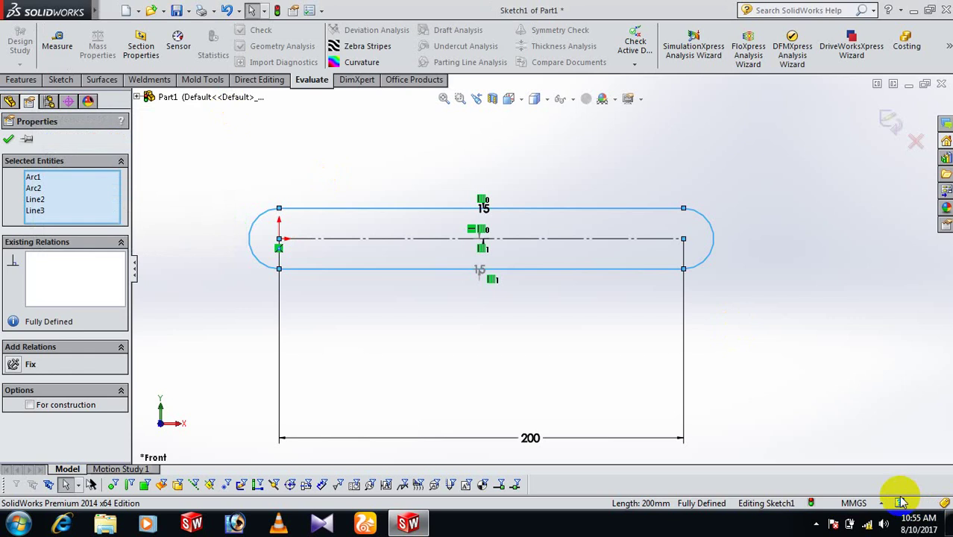
{"action": "left_click", "coordinate": [816, 524]}
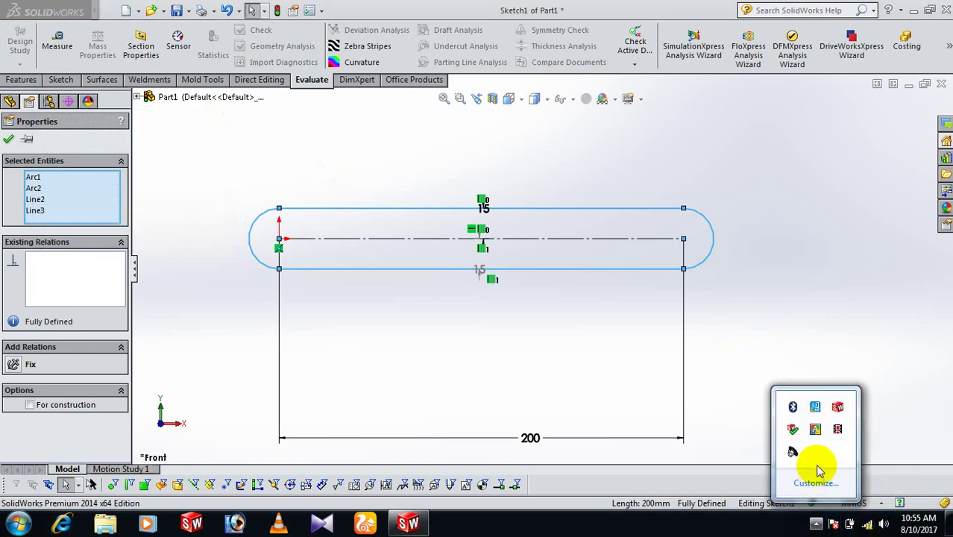